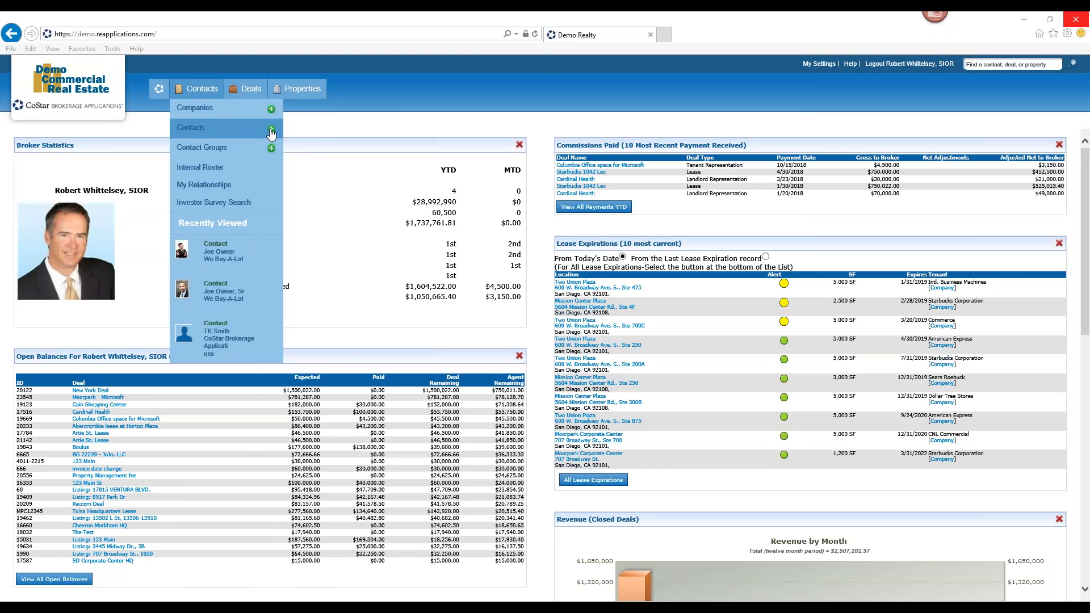
pyautogui.click(272, 130)
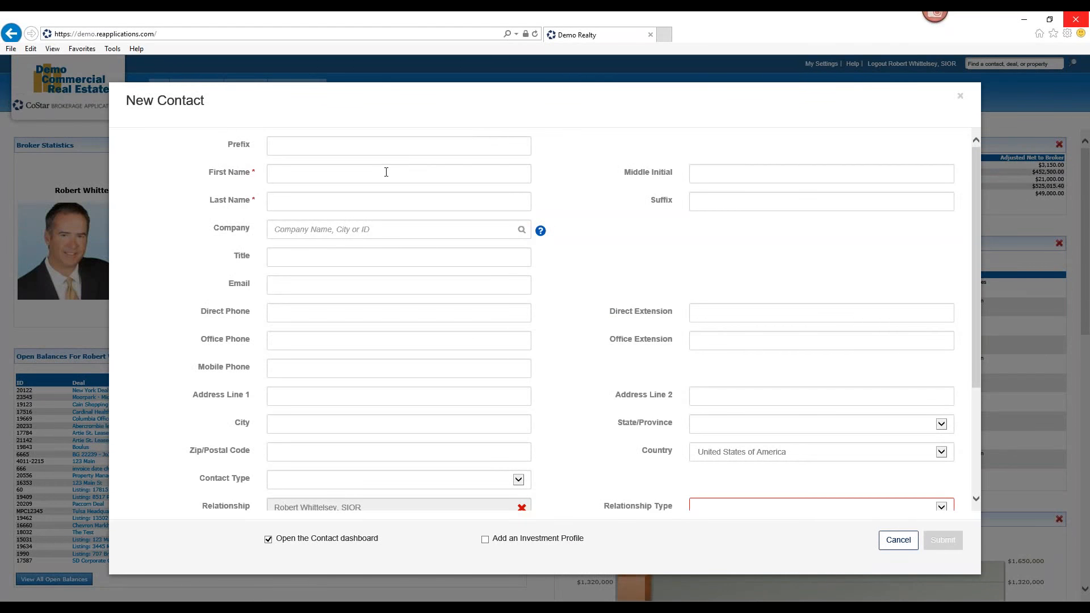
pyautogui.click(386, 172)
pyautogui.write('Tk')
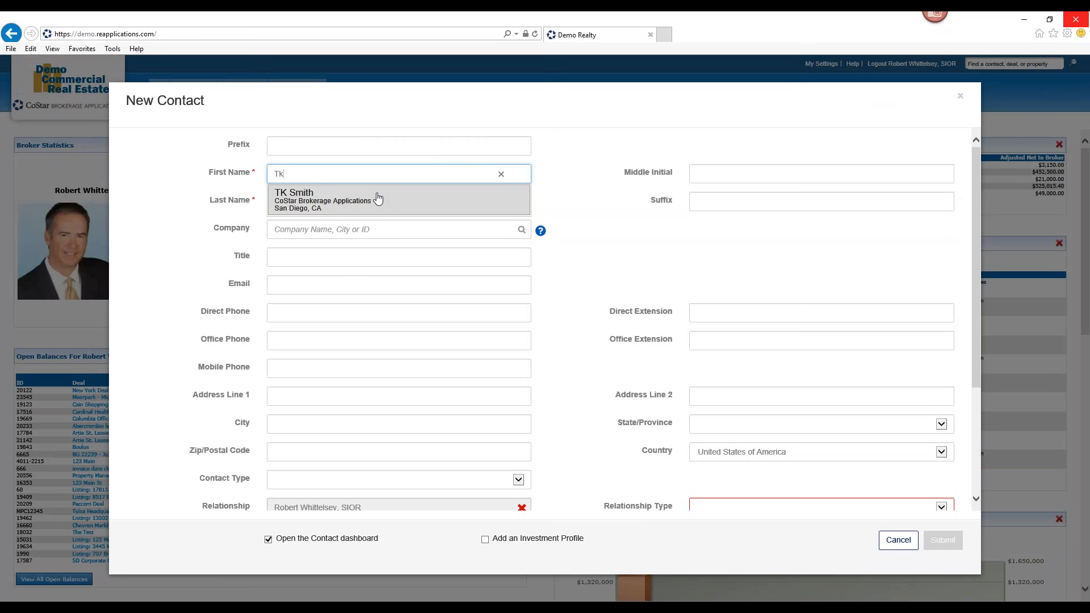
pyautogui.click(378, 199)
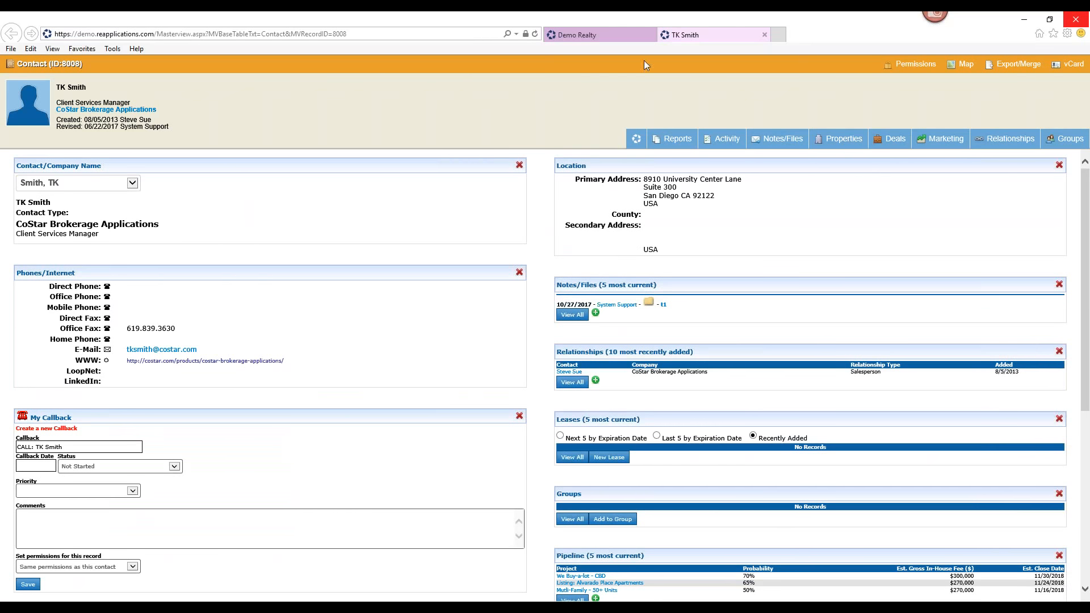
pyautogui.click(764, 34)
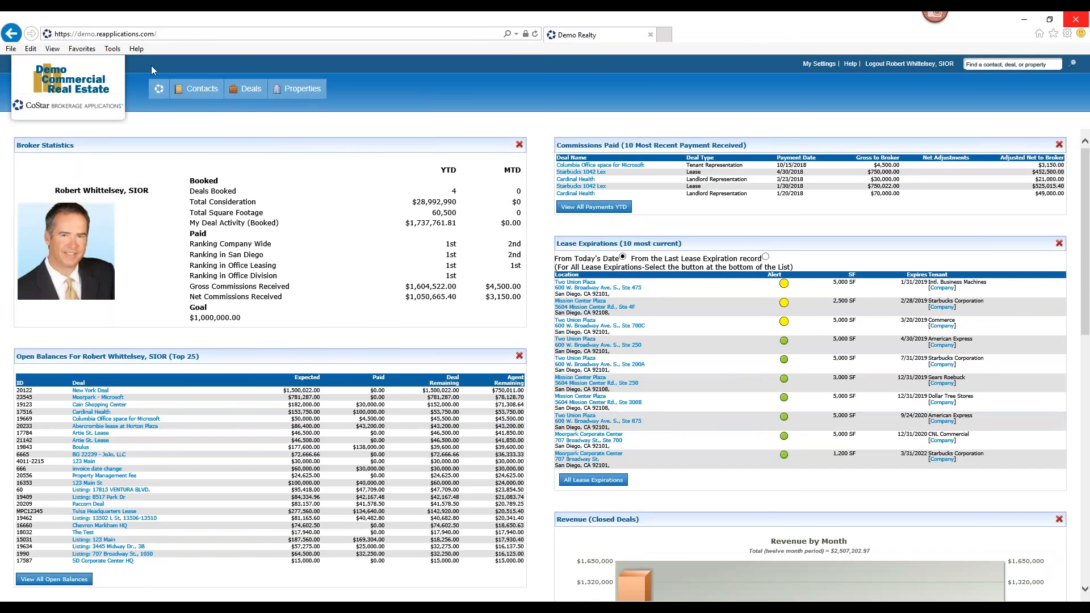
# Open a new contact form and enter the contact's first and last name
pyautogui.moveTo(199, 91)
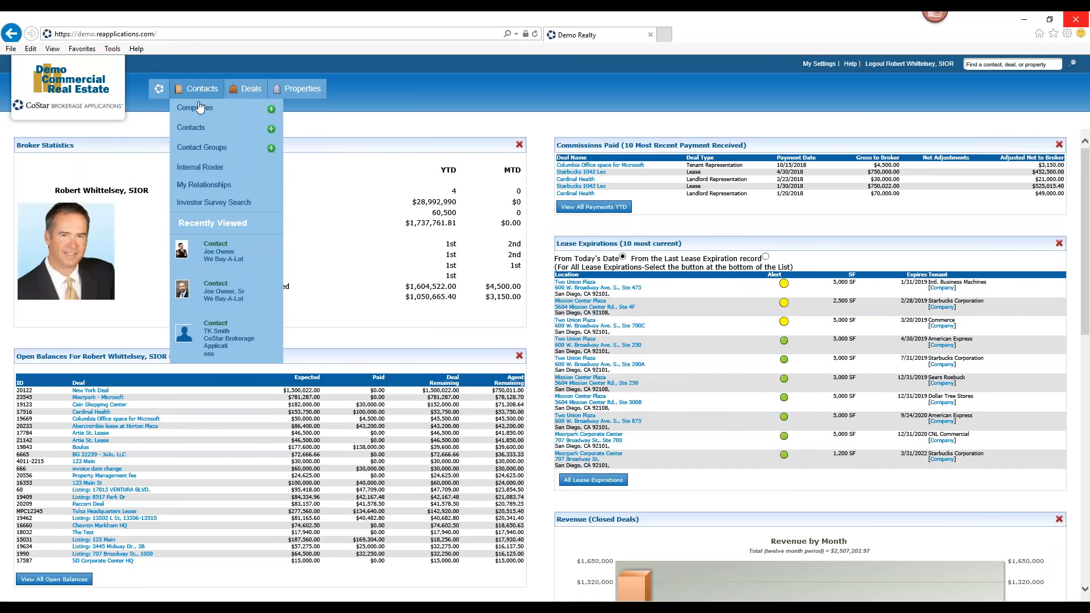
pyautogui.click(272, 130)
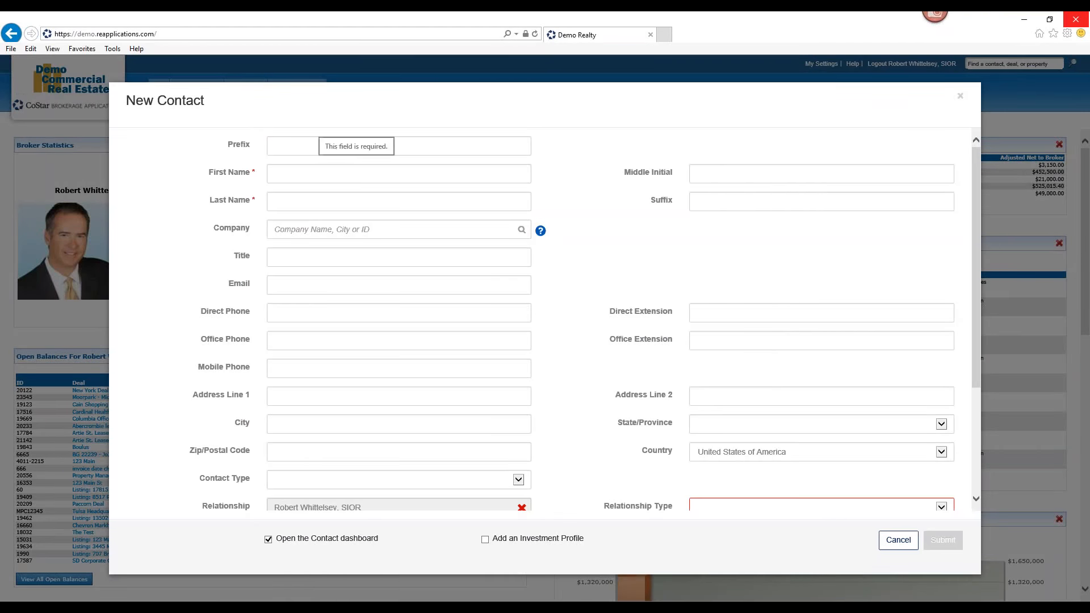
pyautogui.click(342, 172)
pyautogui.write('Joe')
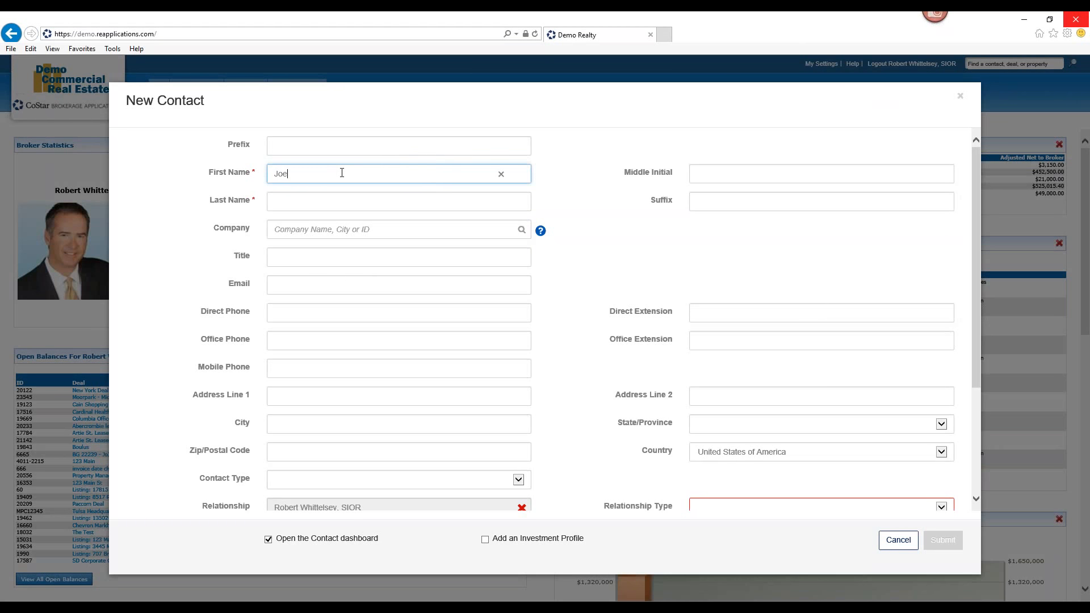
pyautogui.click(658, 244)
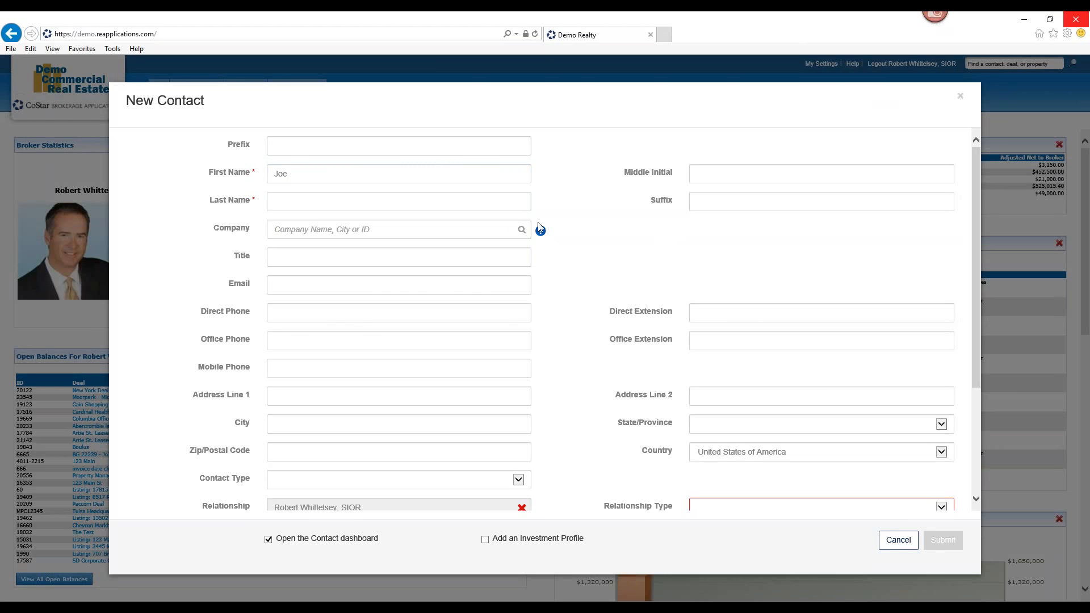
pyautogui.click(377, 206)
pyautogui.write('Owner')
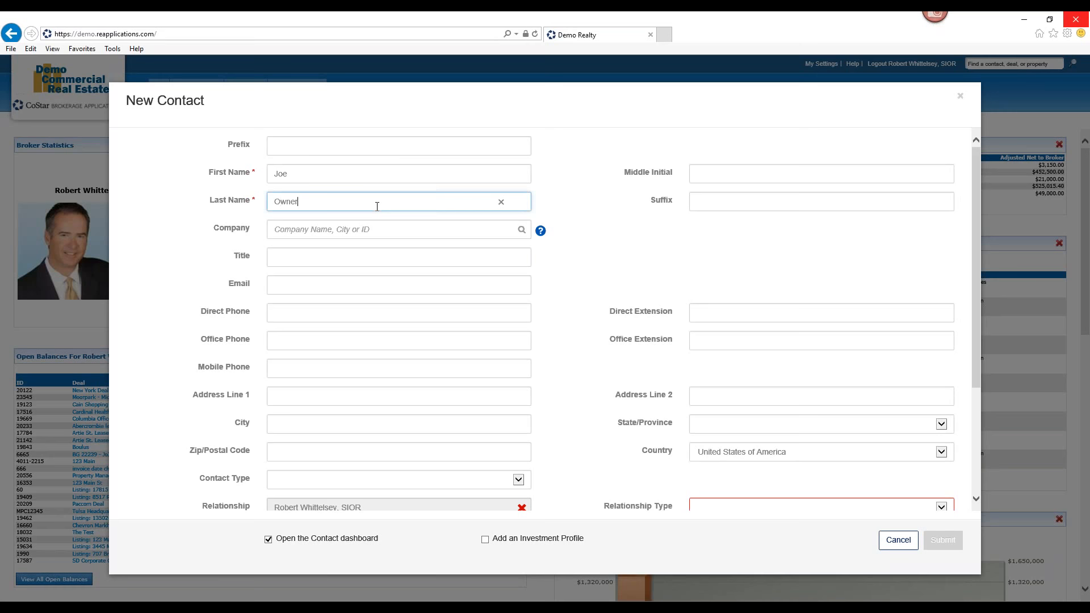
# Set the company to We Buy-A-Lot and copy the company's address and phone into the contact
pyautogui.click(418, 231)
pyautogui.write('We')
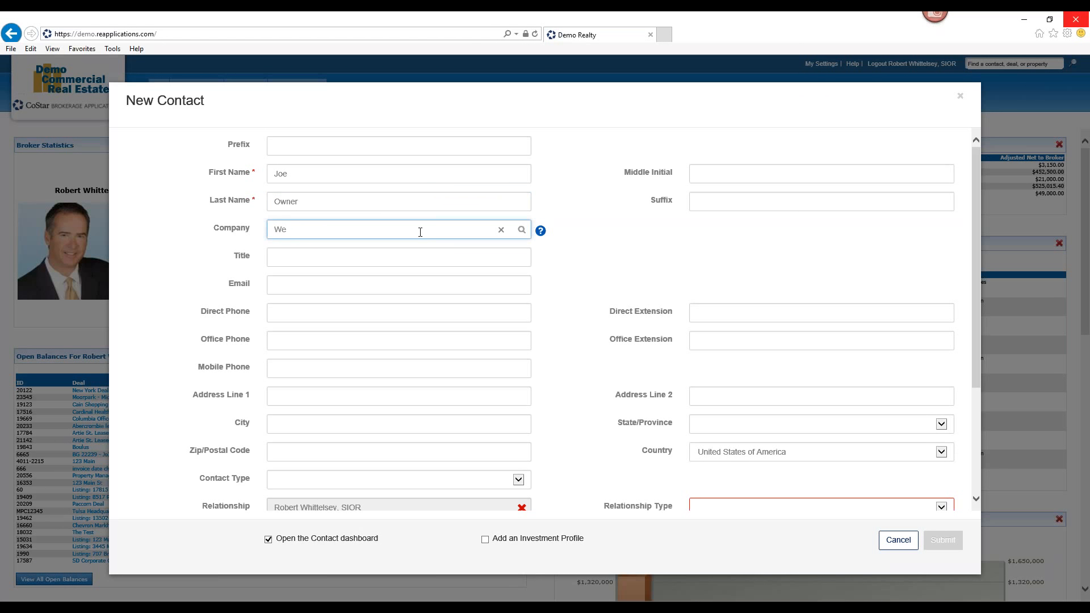
pyautogui.write(' bu')
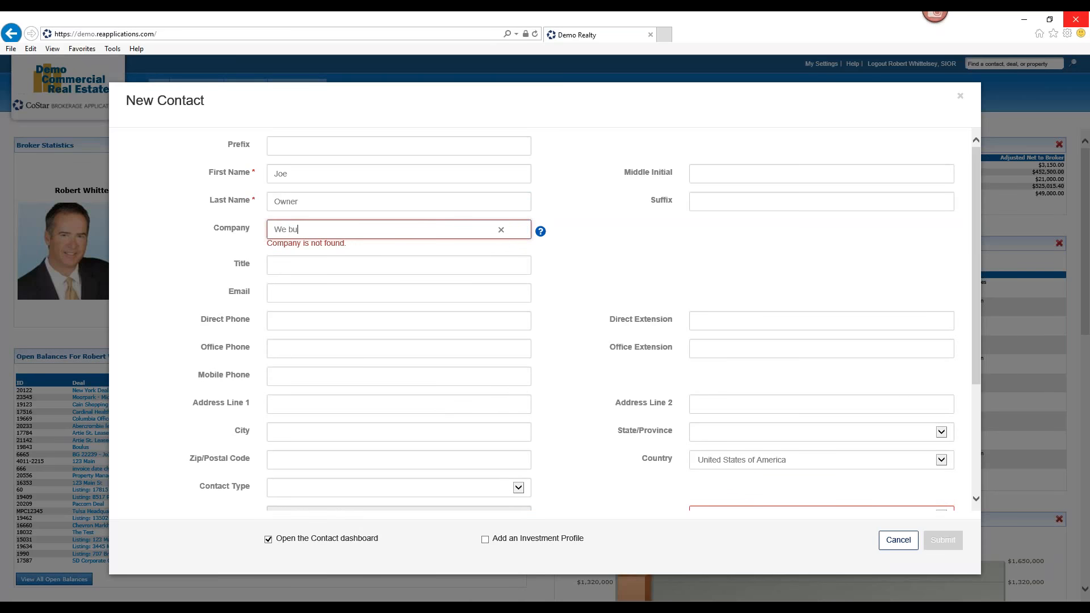
pyautogui.write('y a lot')
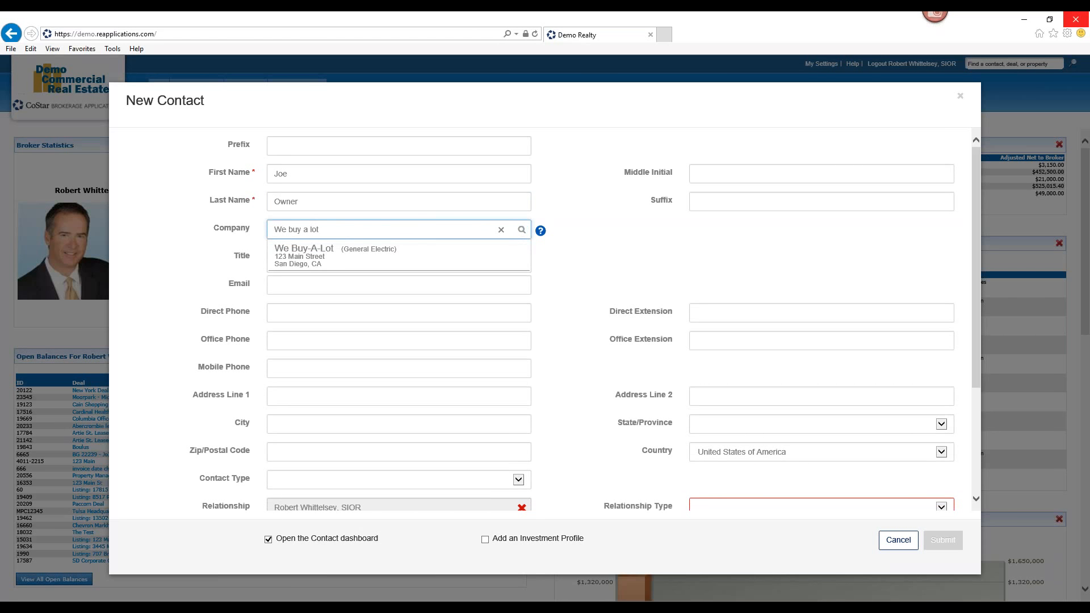
pyautogui.click(397, 257)
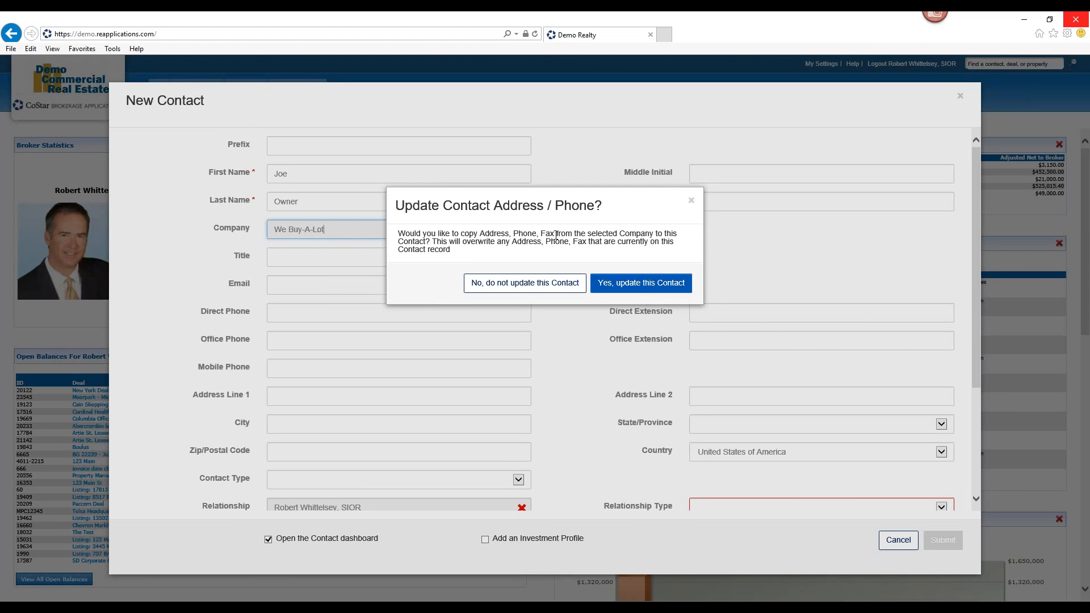
pyautogui.click(643, 282)
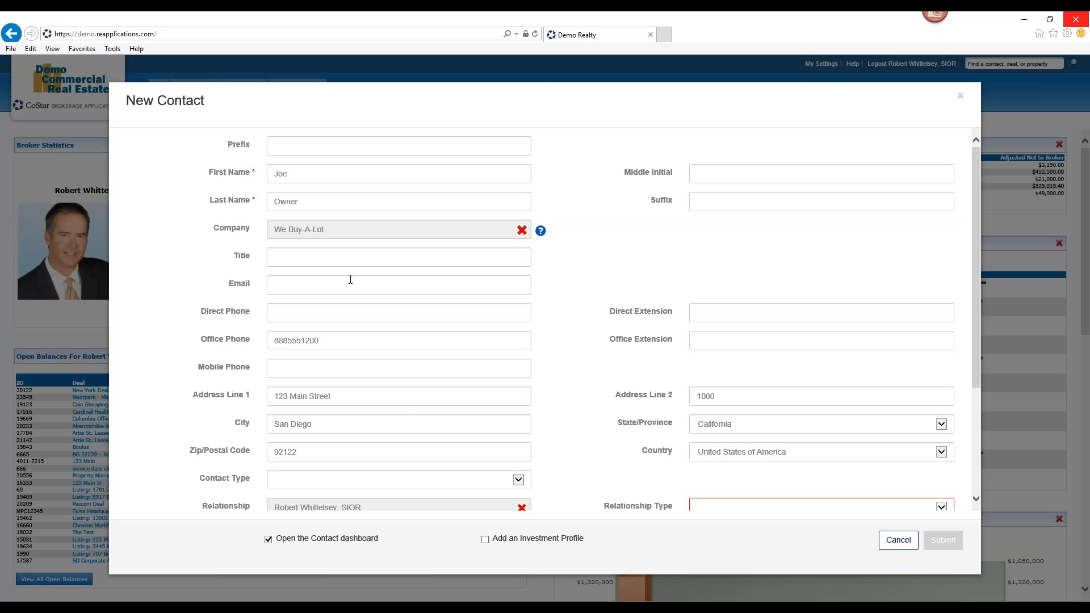
# Enter the title CEO and fill in the contact's e-mail address
pyautogui.click(340, 257)
pyautogui.write('CEO')
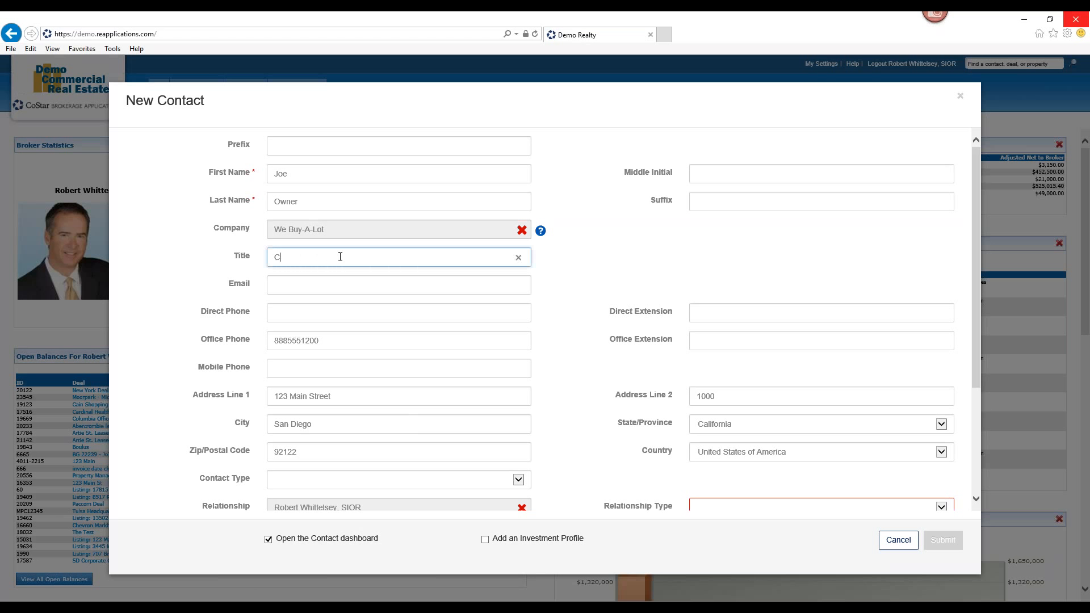
pyautogui.click(334, 284)
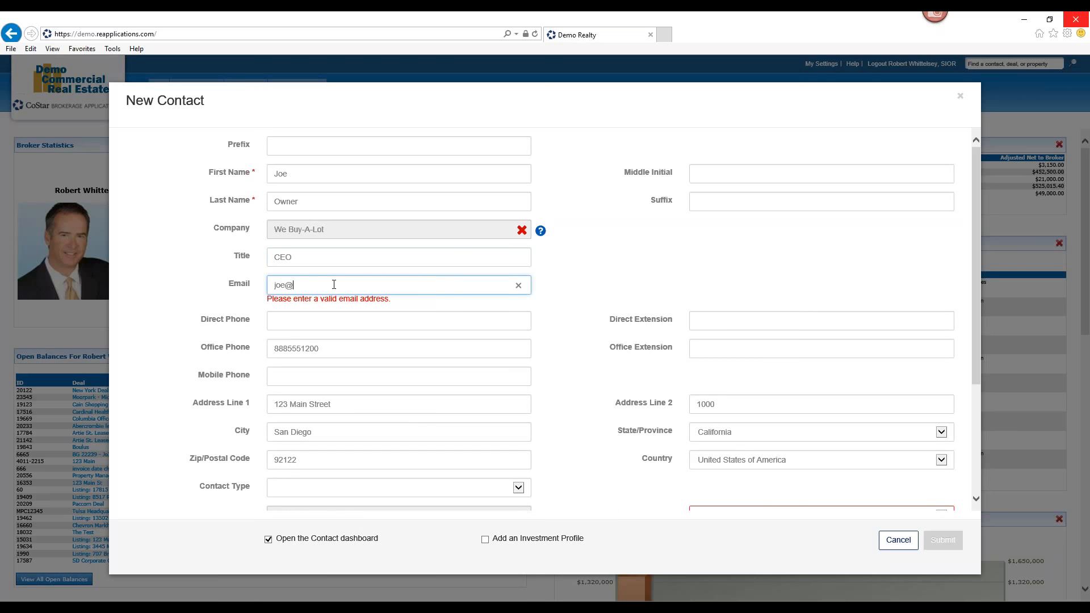
pyautogui.click(555, 295)
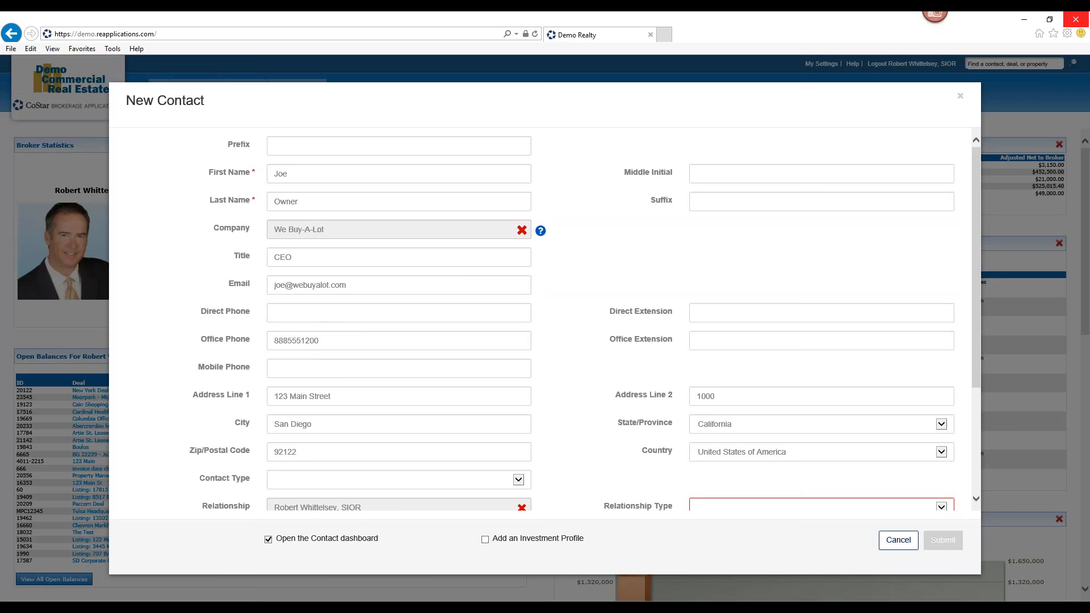
# Set the contact type to Prospect
pyautogui.moveTo(978, 315); pyautogui.dragTo(983, 424)
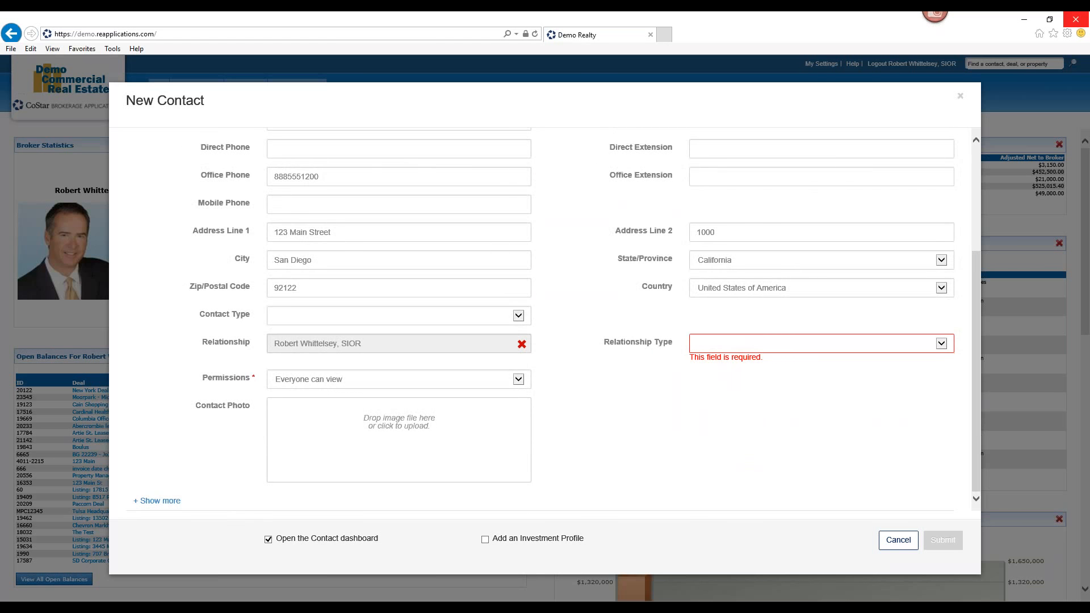
pyautogui.click(519, 316)
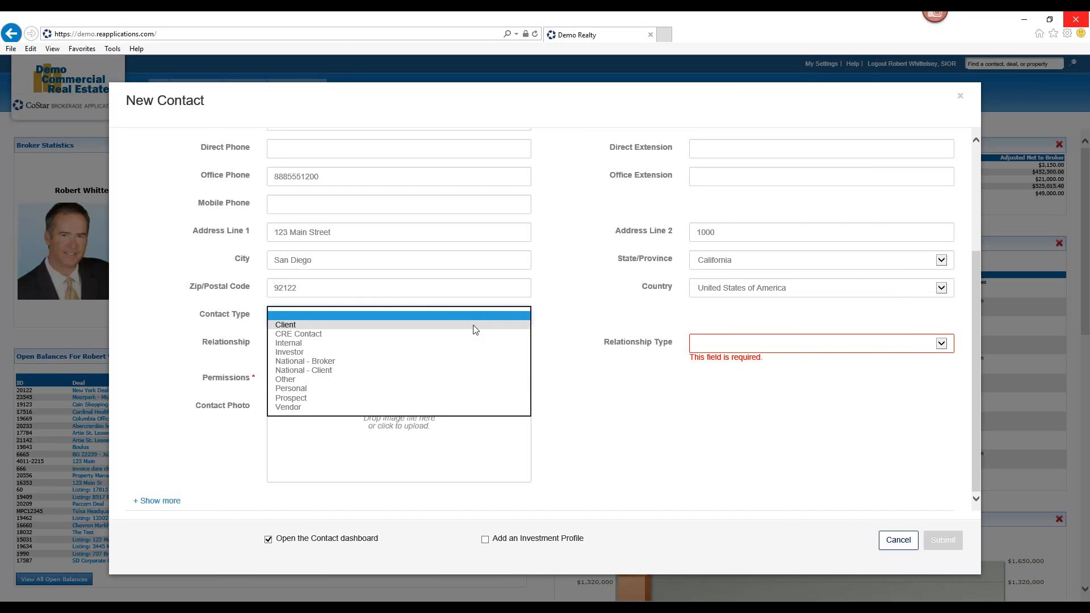
pyautogui.click(446, 400)
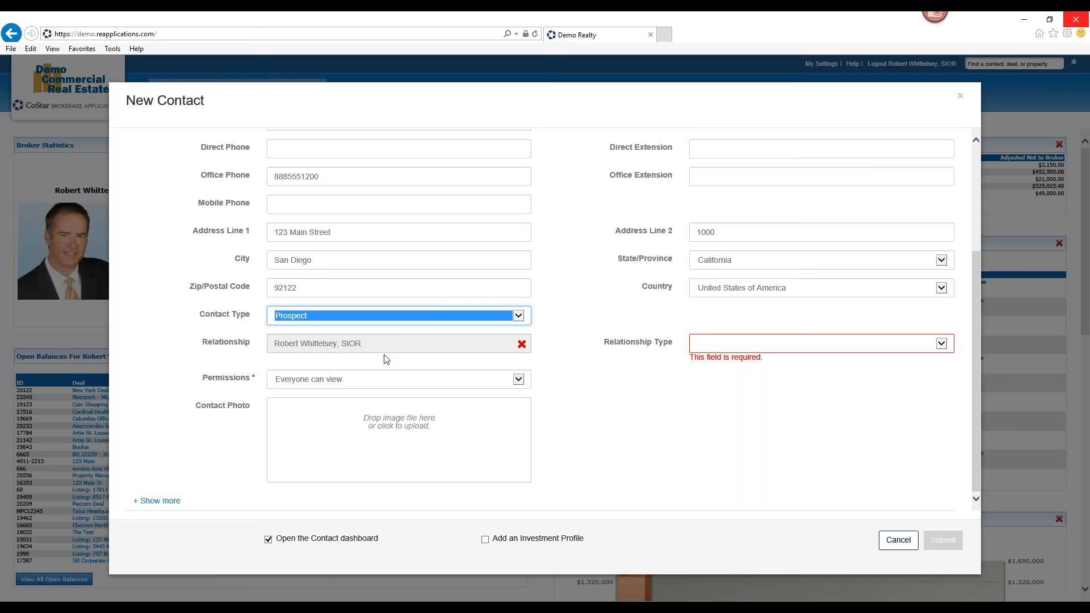
# Clear the relationship and reselect the logged-in broker as the related contact
pyautogui.click(521, 344)
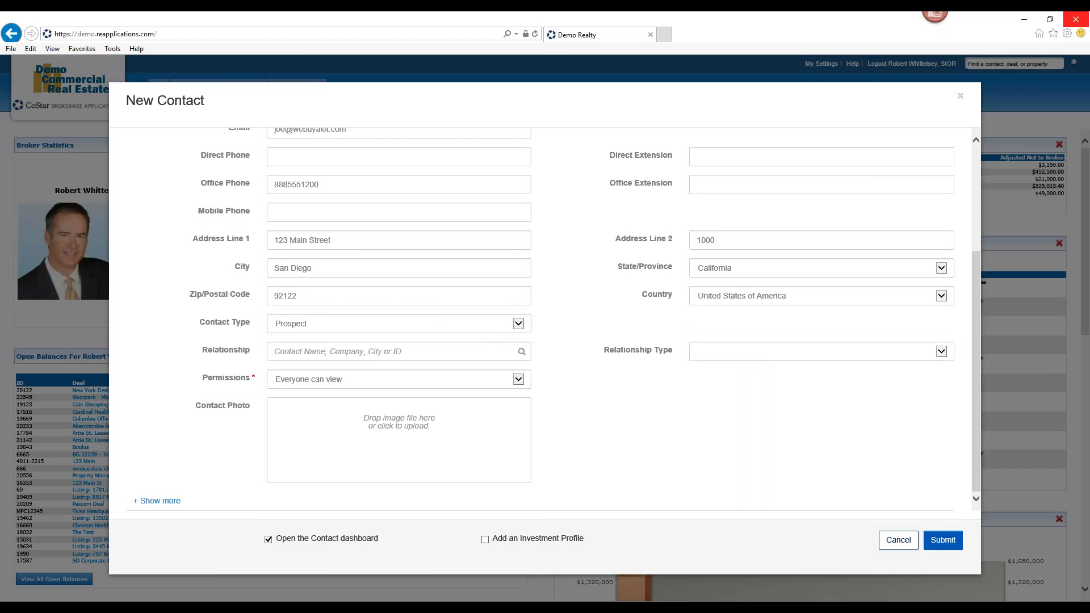
pyautogui.click(481, 351)
pyautogui.write('robert whit')
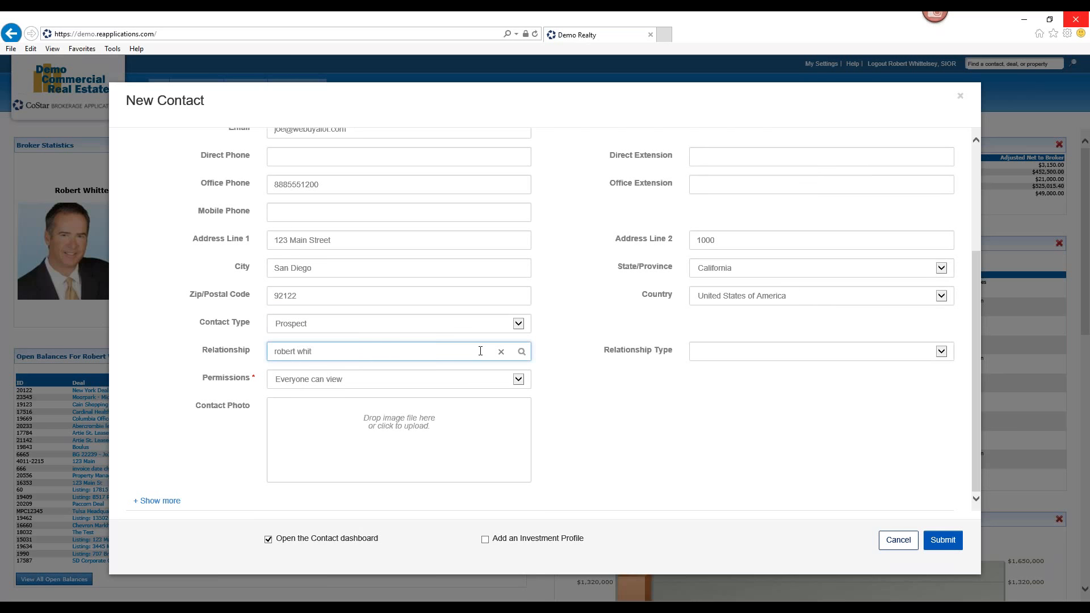
pyautogui.click(404, 377)
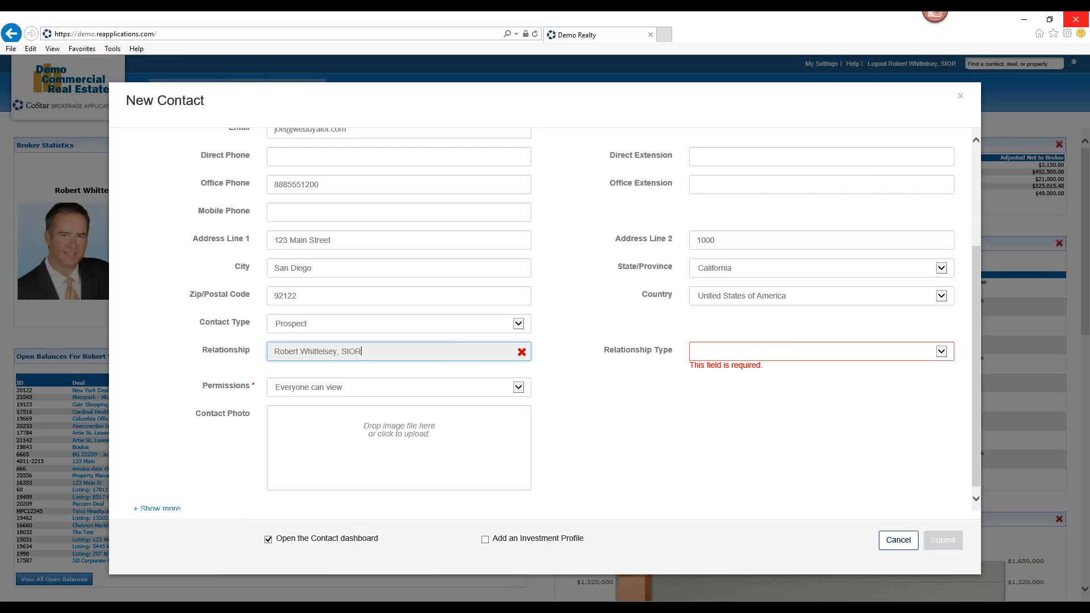
# Set the relationship type to Personal, leaving permissions as Everyone can view
pyautogui.click(942, 352)
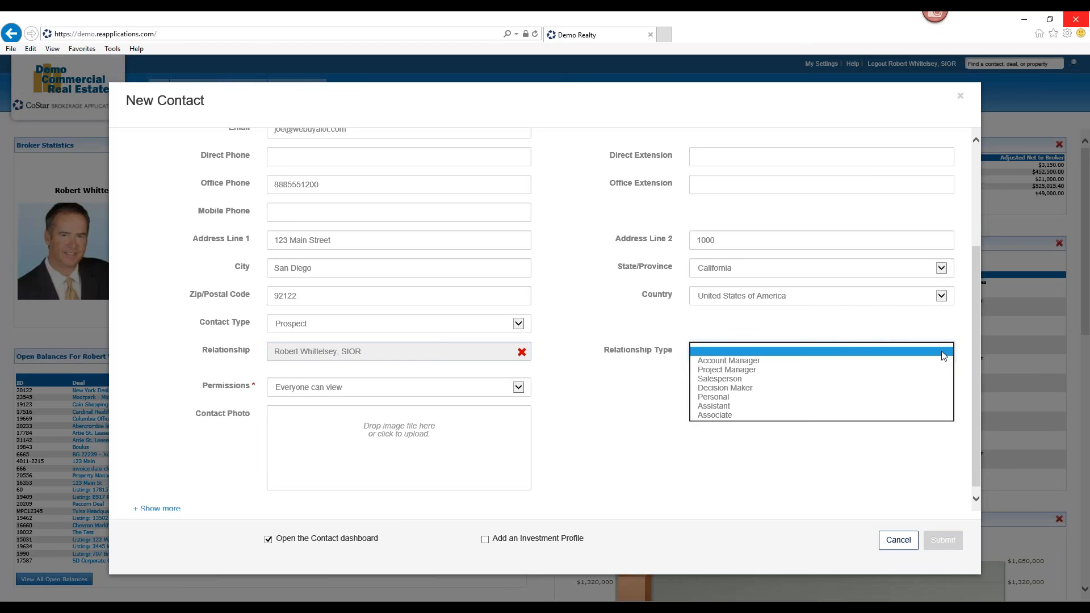
pyautogui.click(892, 398)
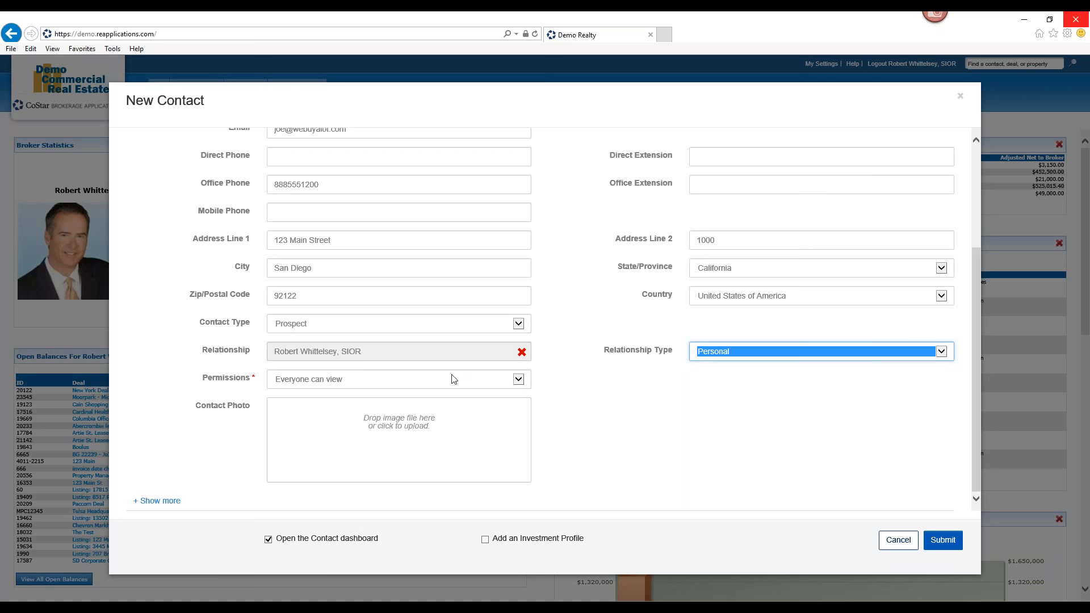
pyautogui.click(523, 382)
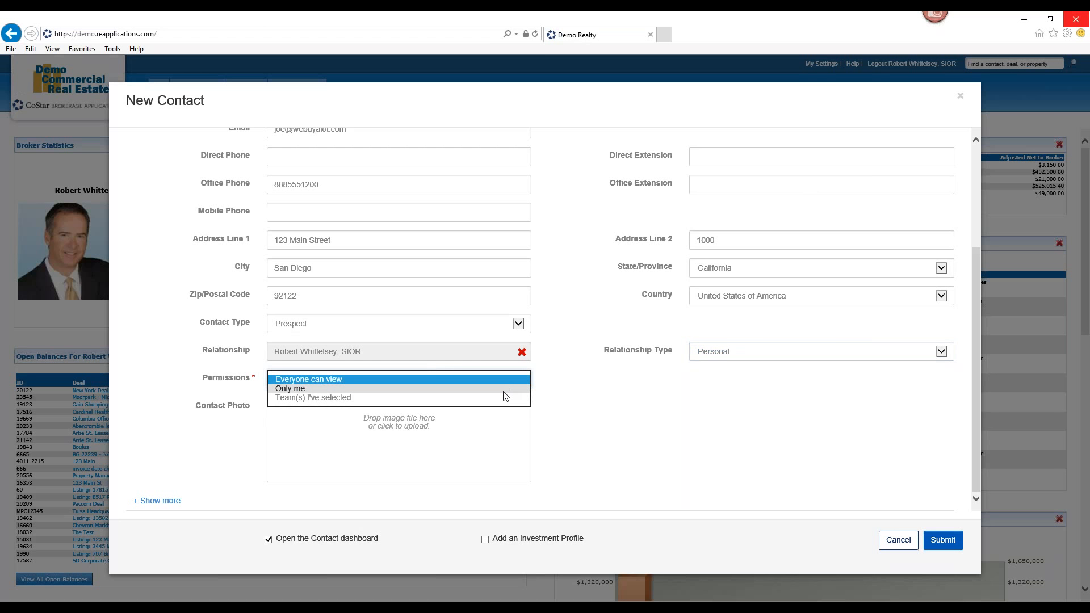
pyautogui.click(521, 384)
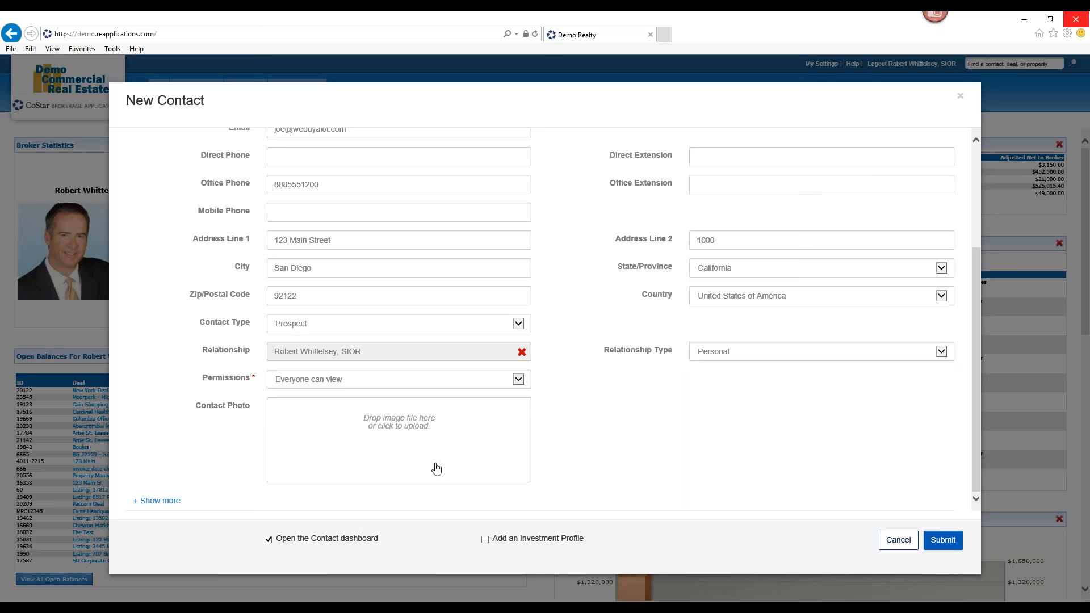
# Upload the rob image from Pictures as the contact photo
pyautogui.click(414, 433)
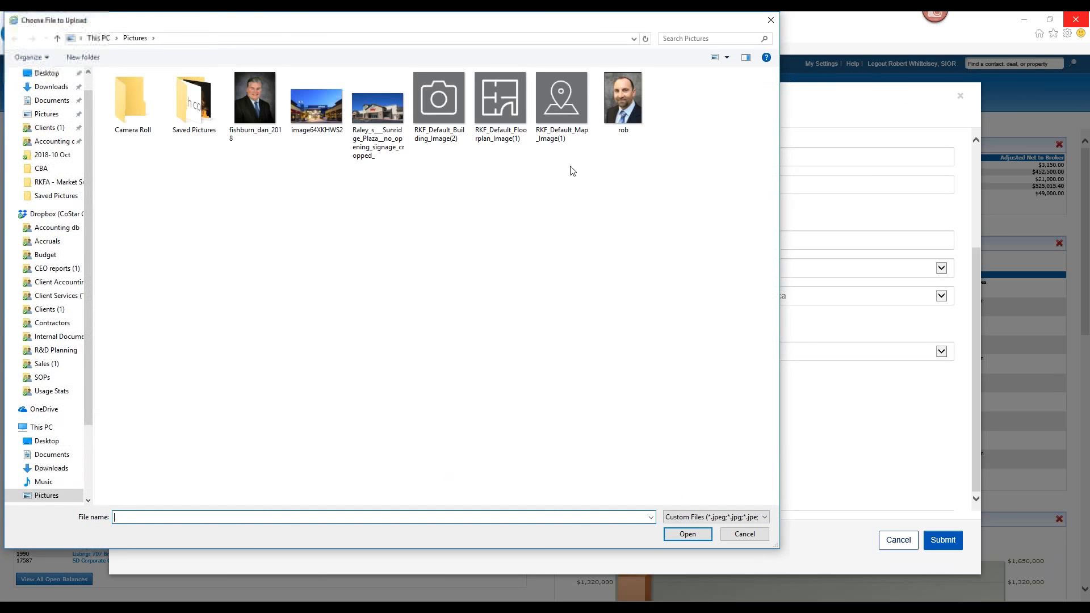
pyautogui.click(616, 115)
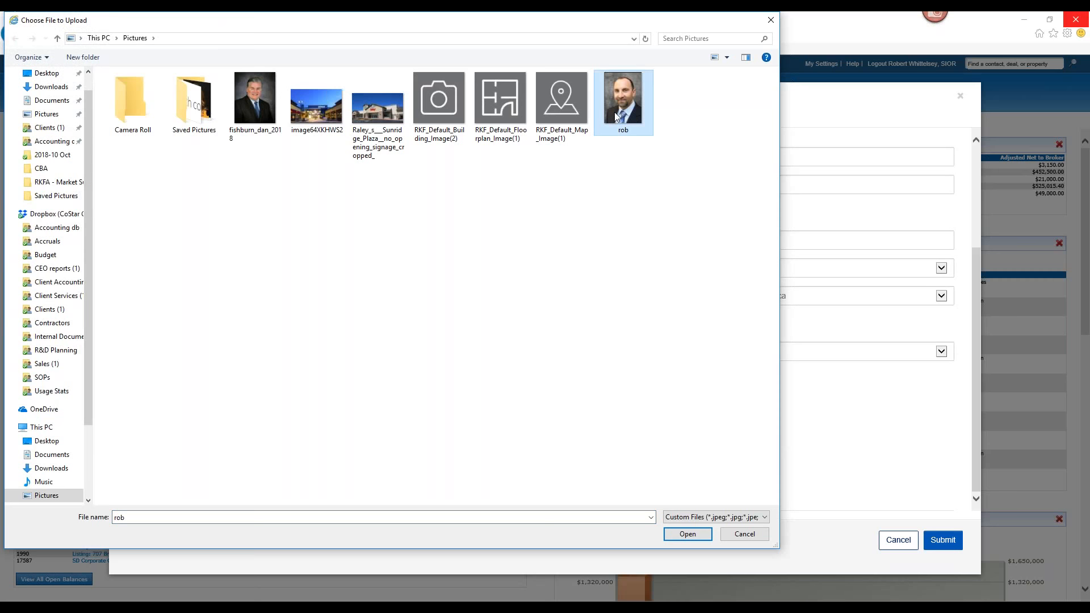
pyautogui.doubleClick(615, 111)
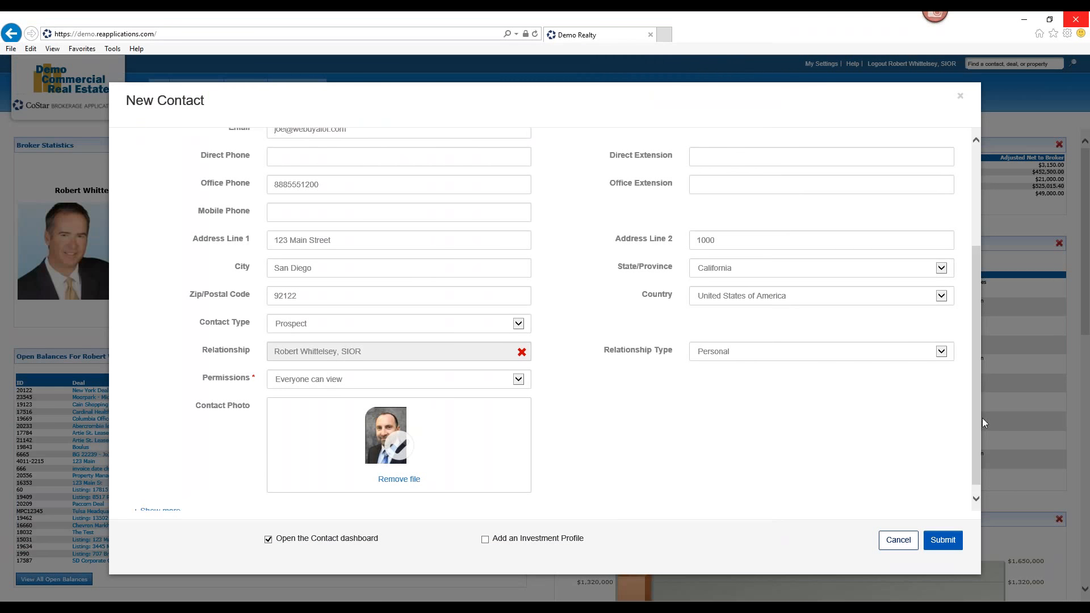
# Expand the additional fields with Show more and submit the new contact
pyautogui.click(942, 542)
pyautogui.scroll(-1, 976, 462)
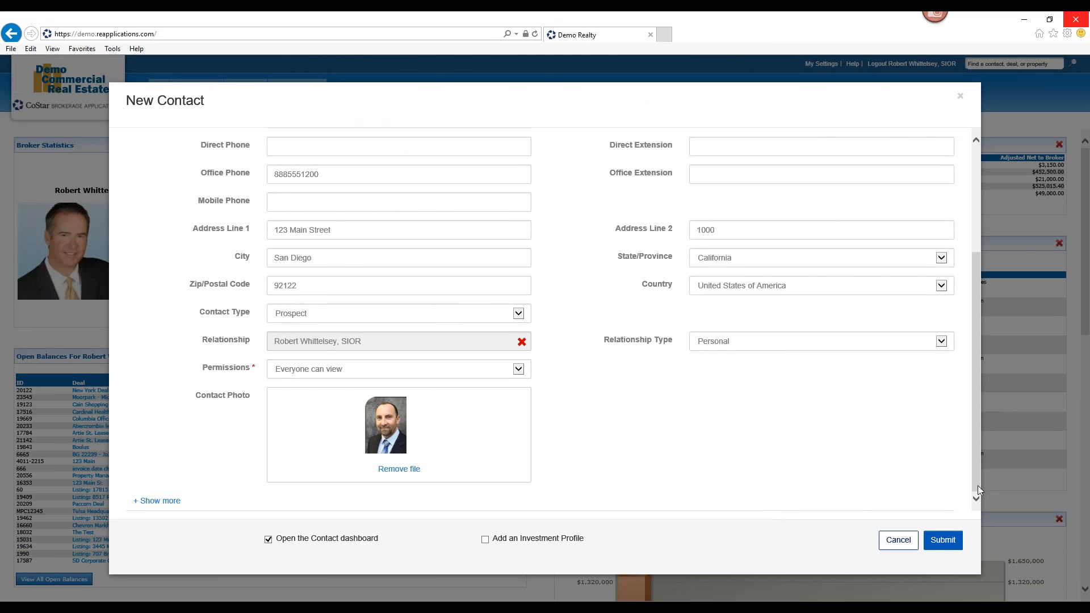
pyautogui.click(170, 502)
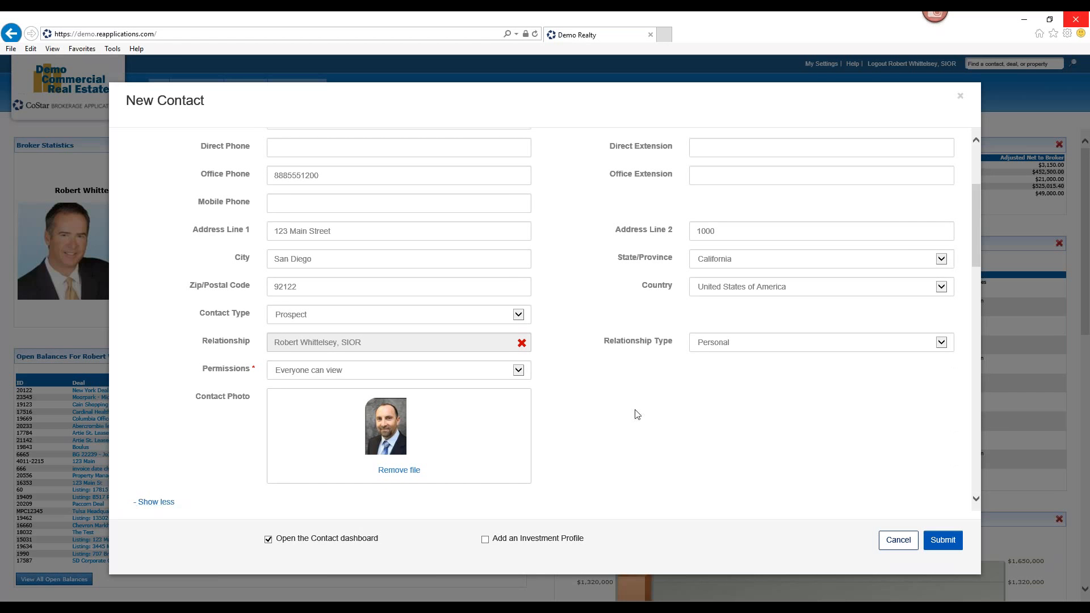
pyautogui.moveTo(976, 237); pyautogui.dragTo(1006, 480)
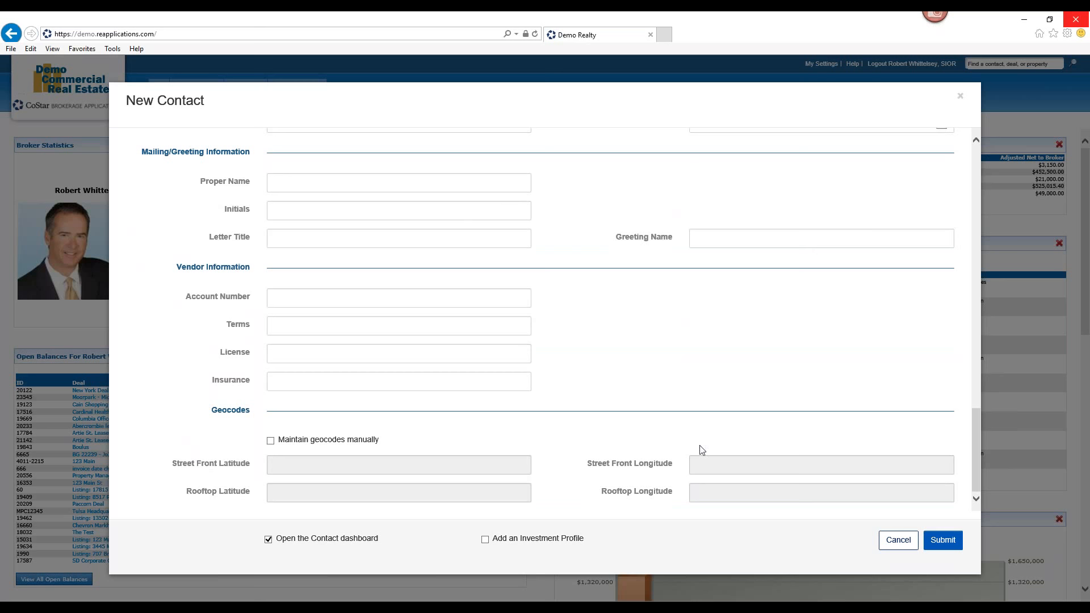
pyautogui.click(939, 542)
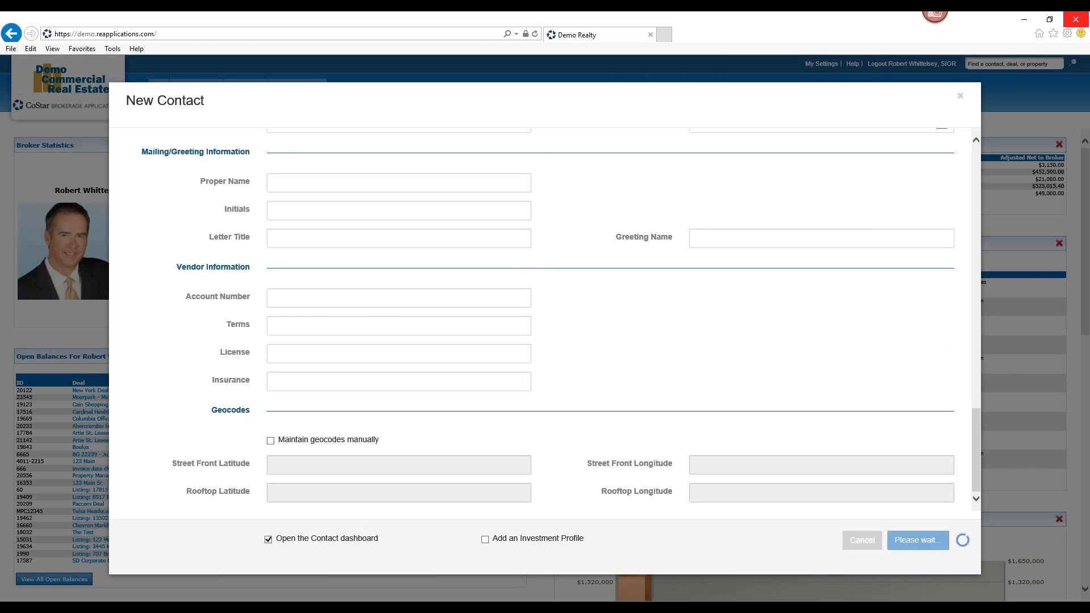